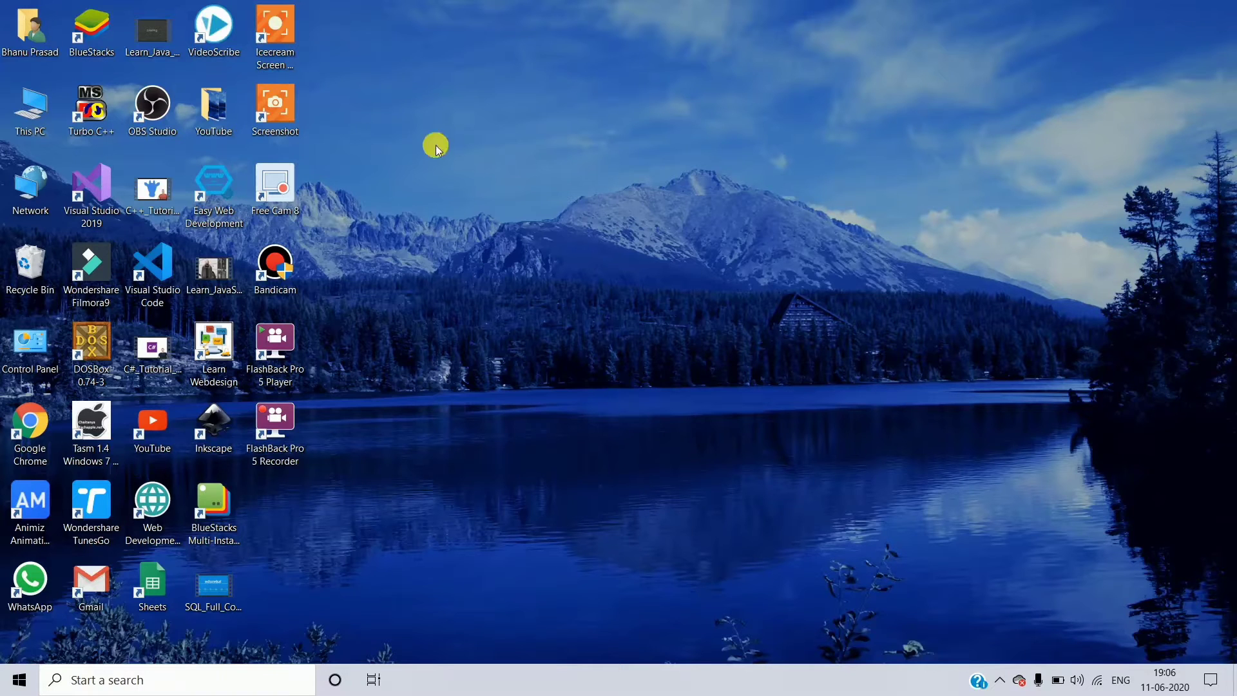
Step: Launch Icecream Screen Recorder and look through its video, screenshot and audio capture options
{"action": "left_click", "coordinate": [284, 25]}
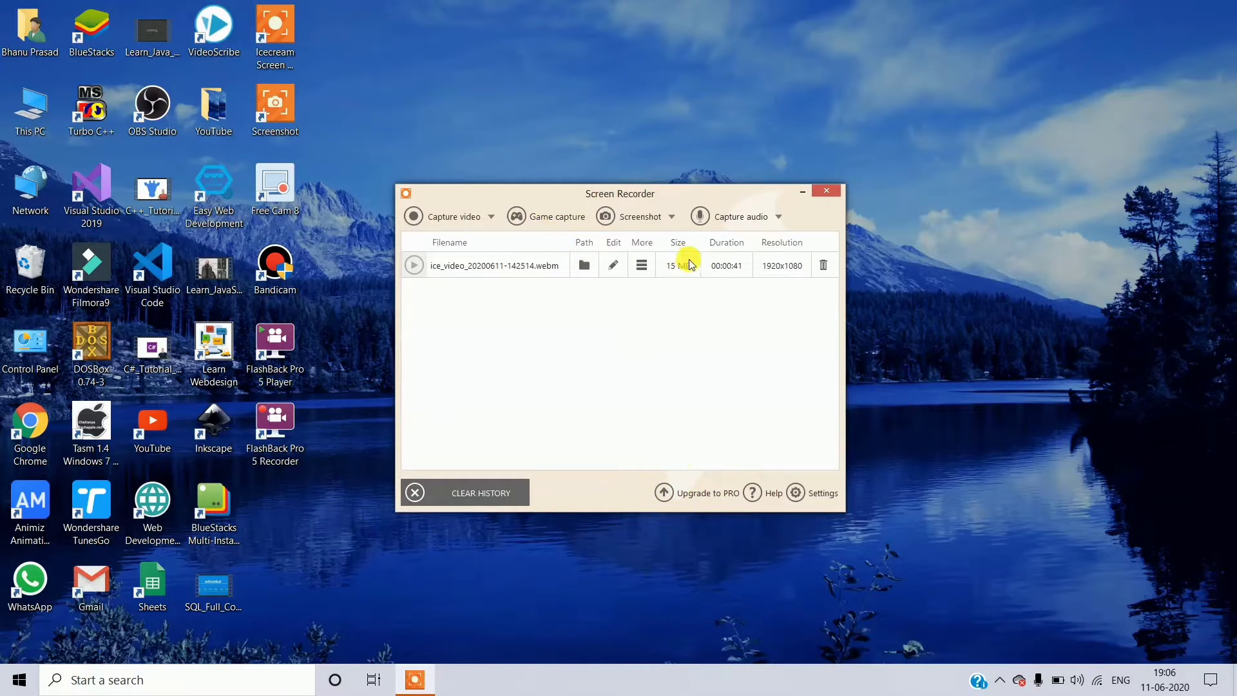
{"action": "left_click", "coordinate": [491, 216]}
{"action": "left_click", "coordinate": [635, 219]}
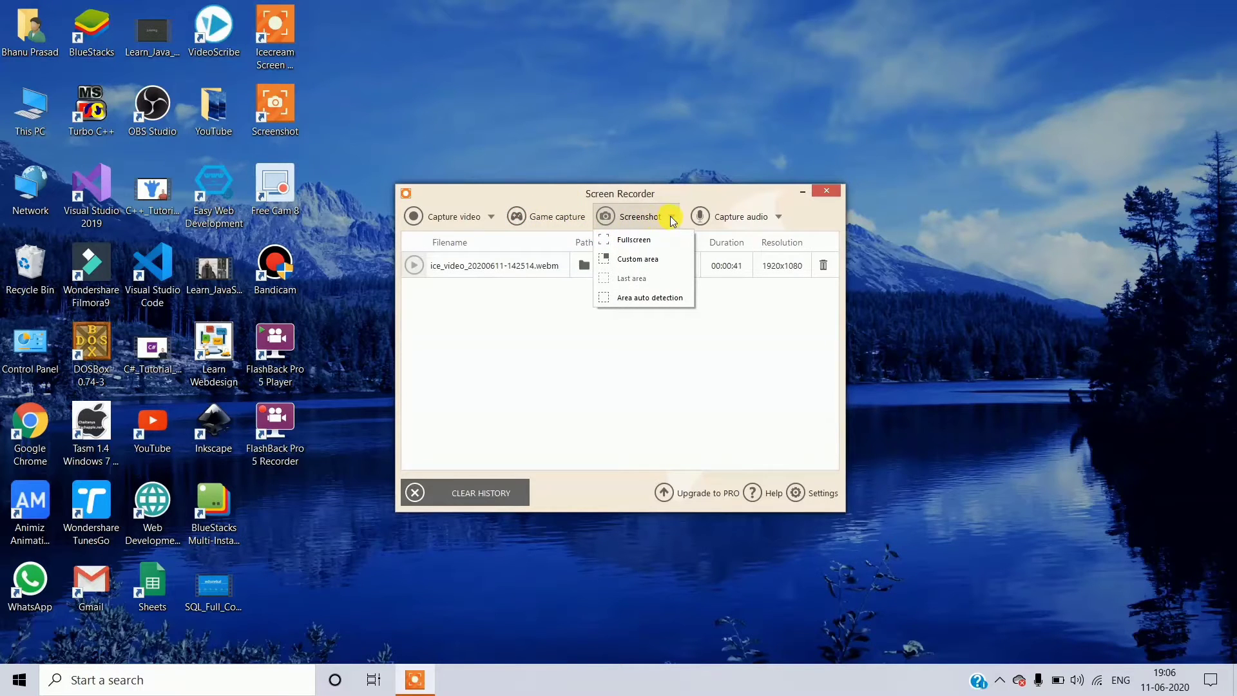
{"action": "left_click", "coordinate": [728, 207]}
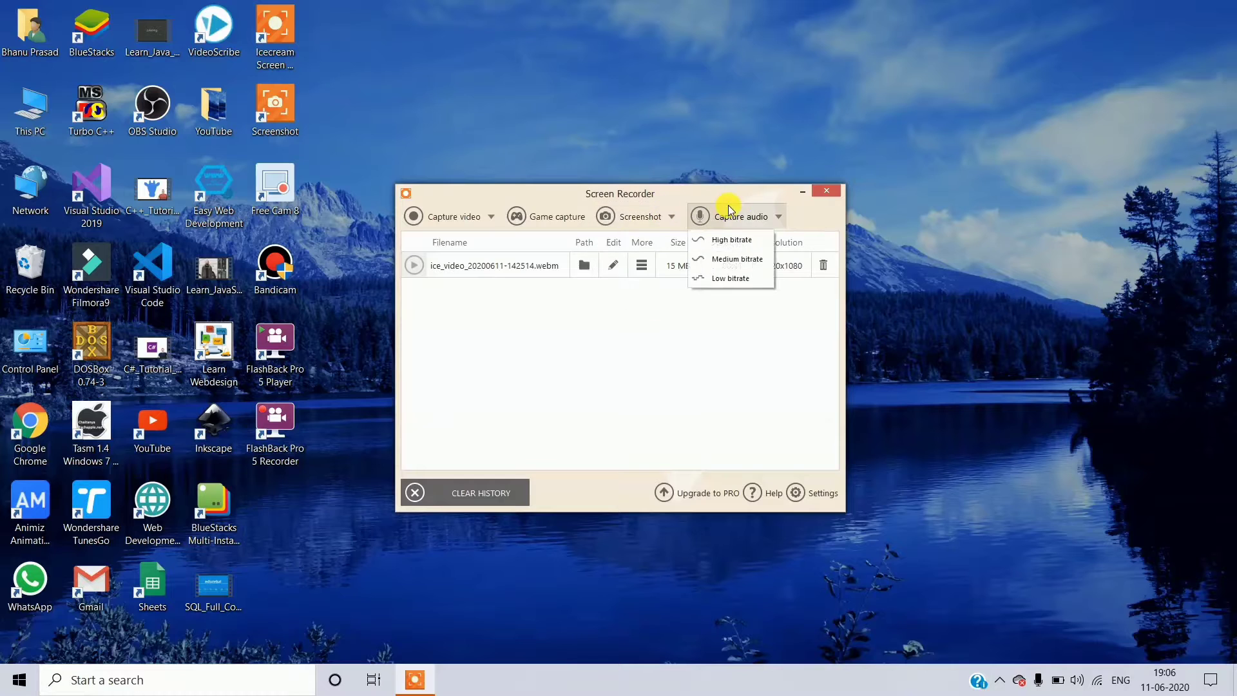
{"action": "left_click", "coordinate": [781, 215]}
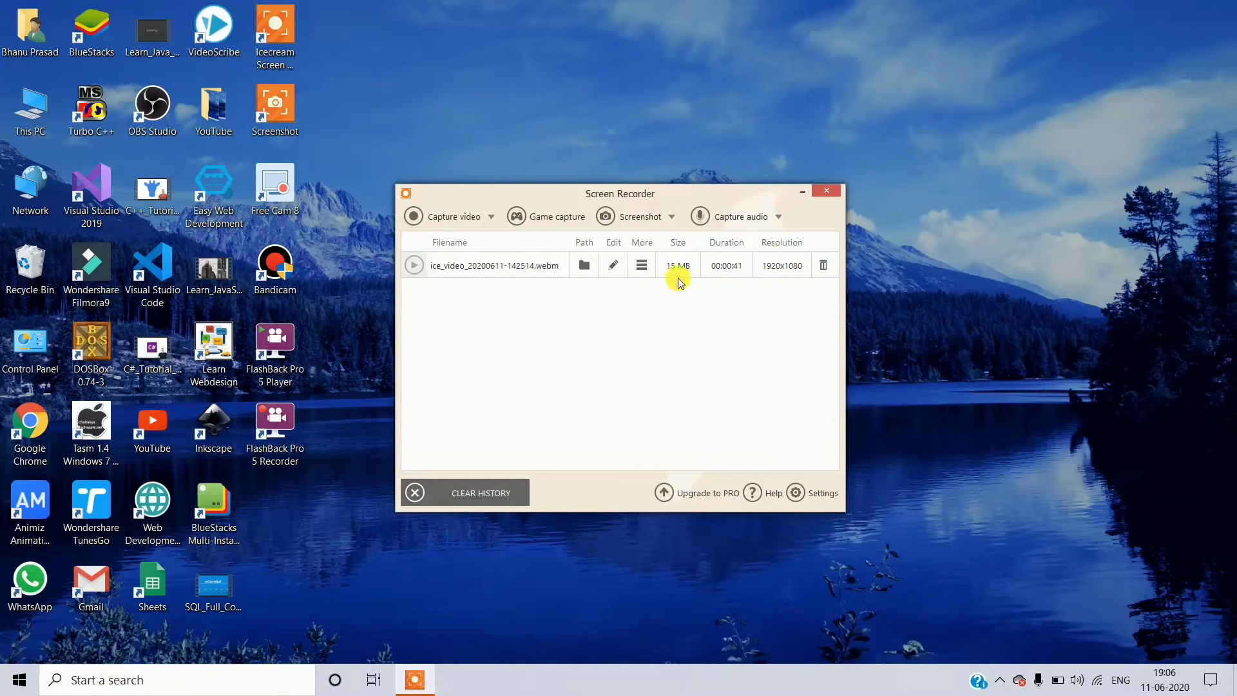
Step: Set up a full-screen video capture, check the area and drawing options, and start recording
{"action": "left_click", "coordinate": [415, 218]}
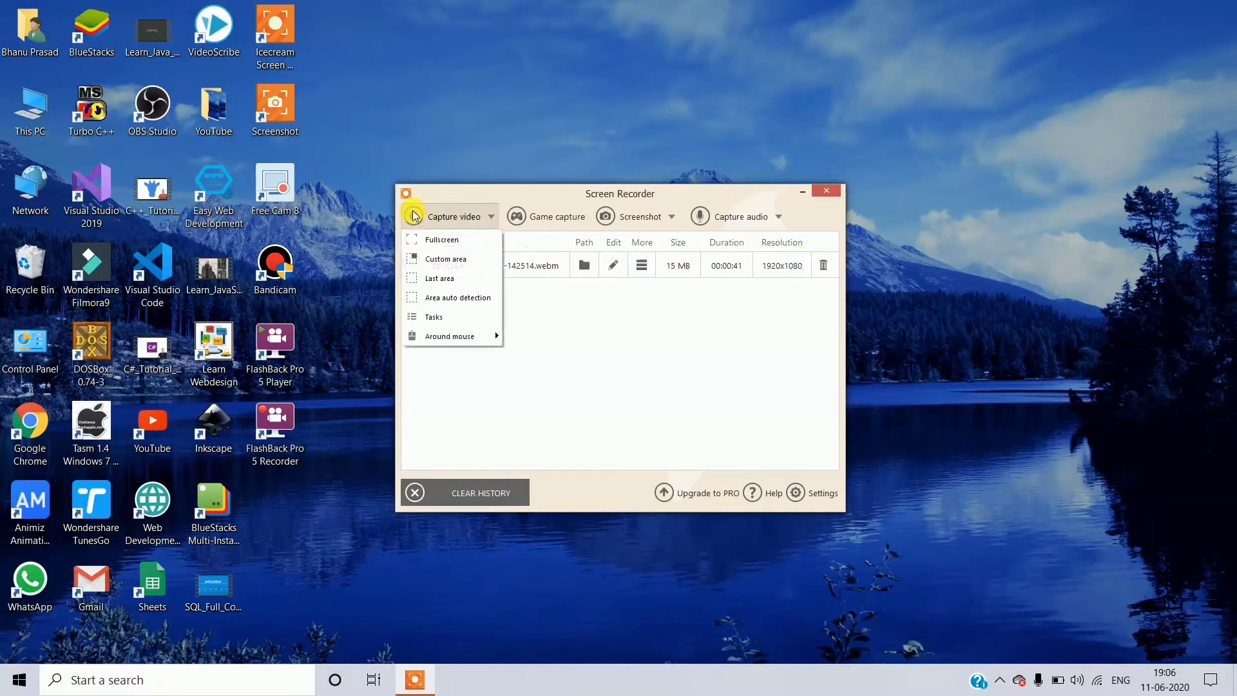
{"action": "left_click", "coordinate": [445, 242]}
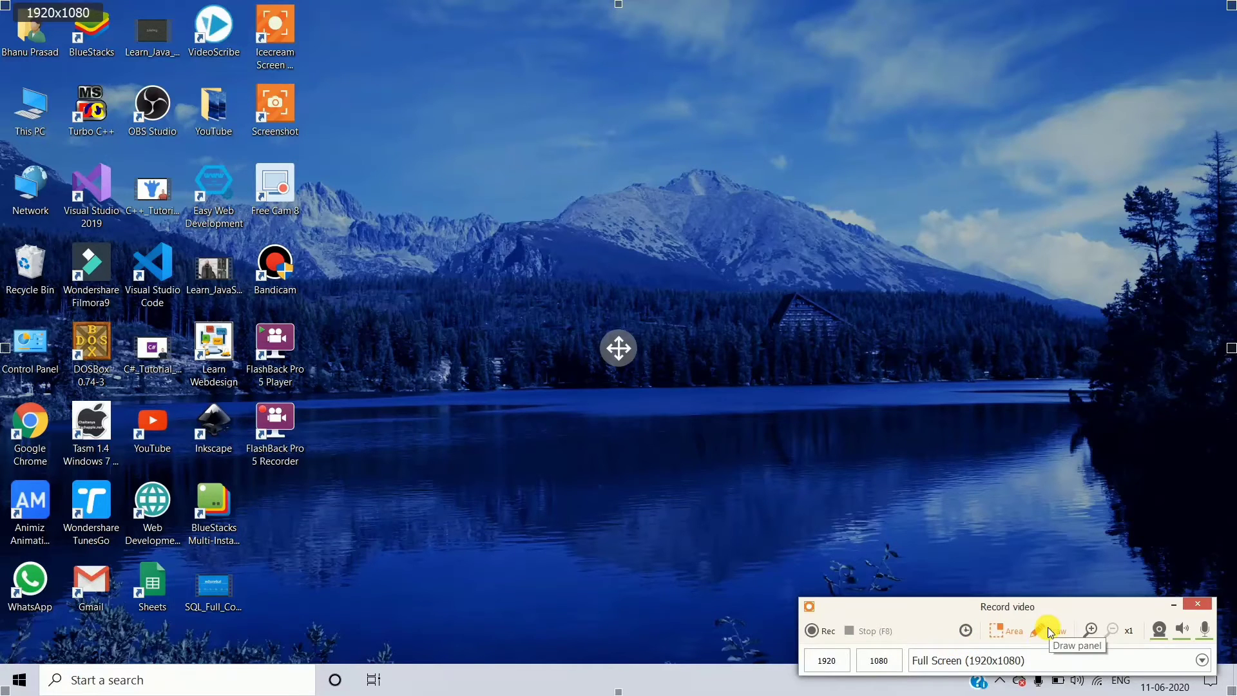
{"action": "left_click", "coordinate": [1001, 631]}
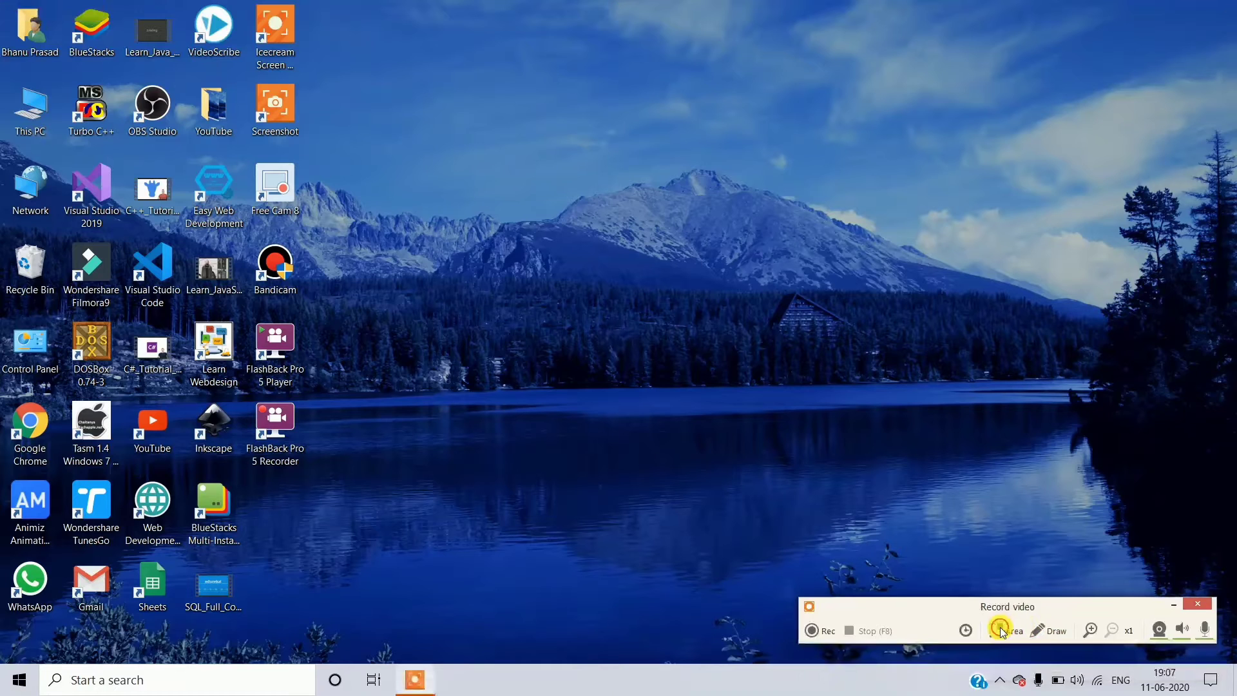
{"action": "left_click", "coordinate": [1000, 628]}
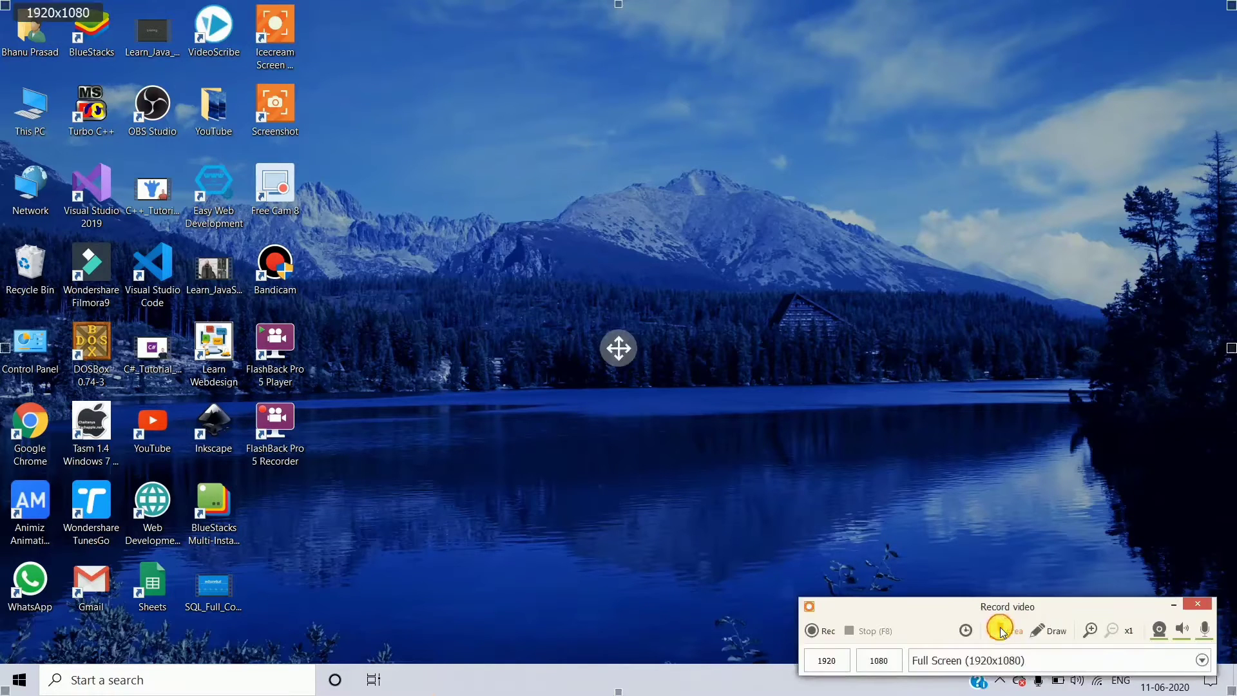
{"action": "left_click", "coordinate": [1044, 630]}
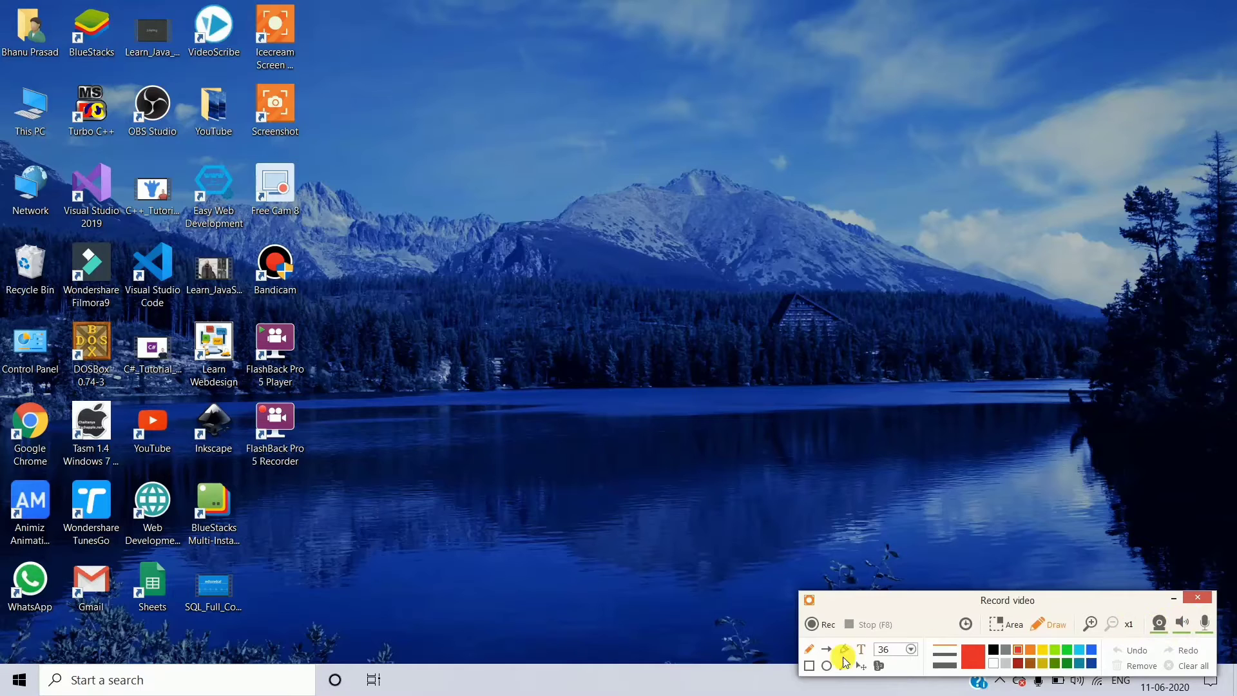
{"action": "left_click", "coordinate": [821, 626]}
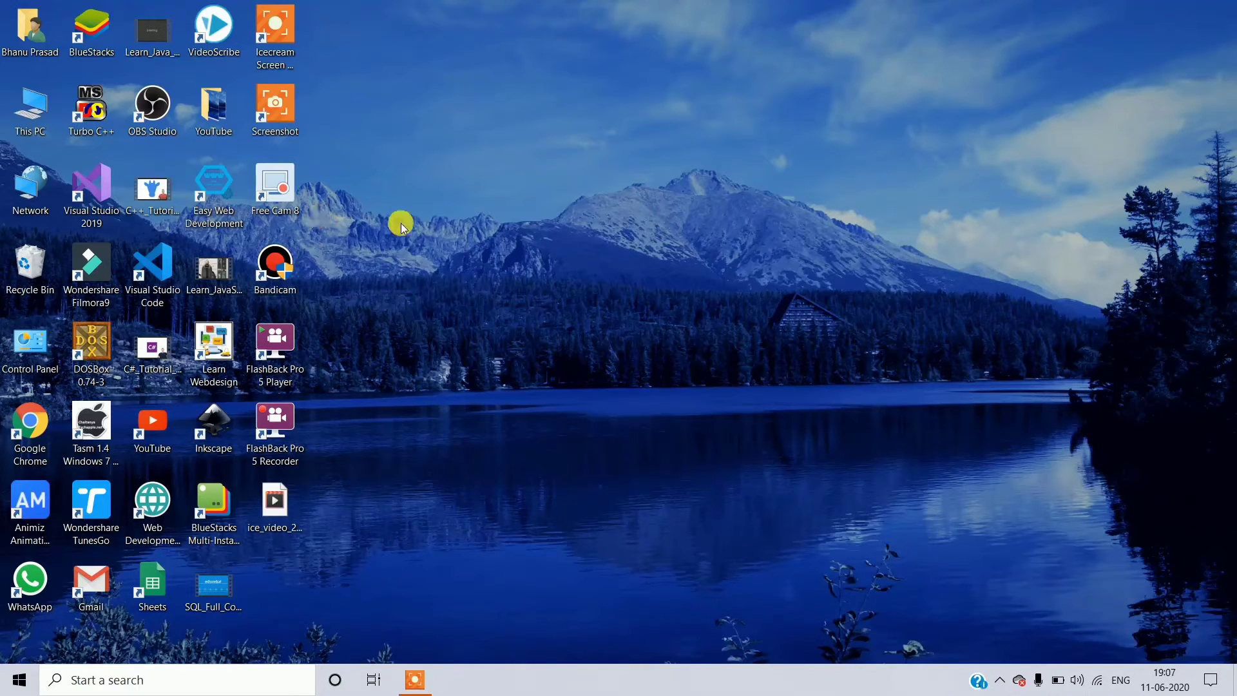
{"action": "left_click", "coordinate": [999, 680]}
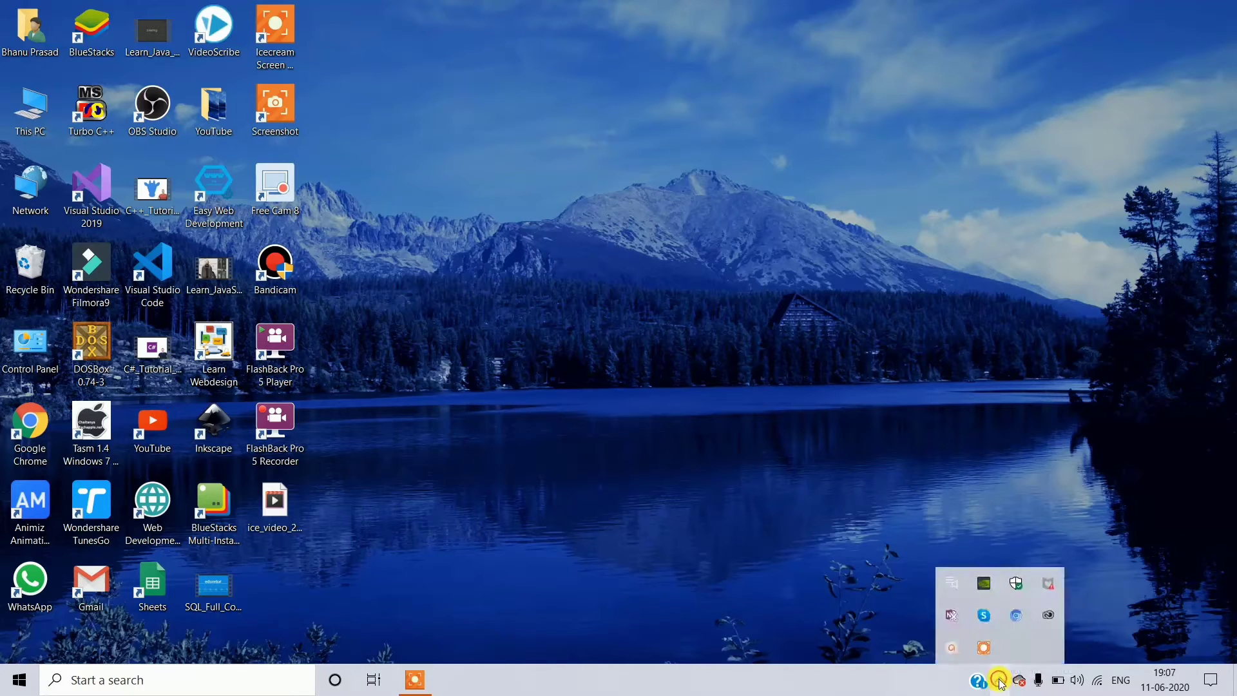
{"action": "left_click", "coordinate": [821, 552]}
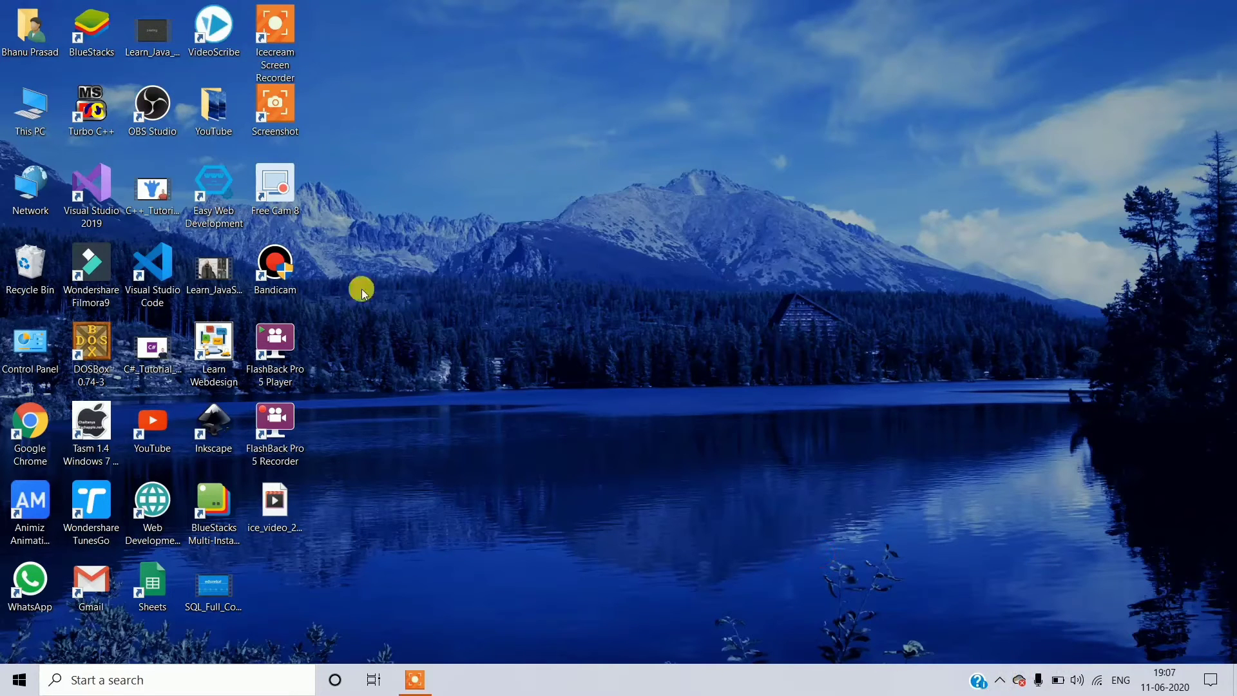
Step: Open This PC in File Explorer and browse to the Sound recordings folder inside Documents
{"action": "left_click", "coordinate": [38, 127]}
{"action": "double_click", "coordinate": [38, 127]}
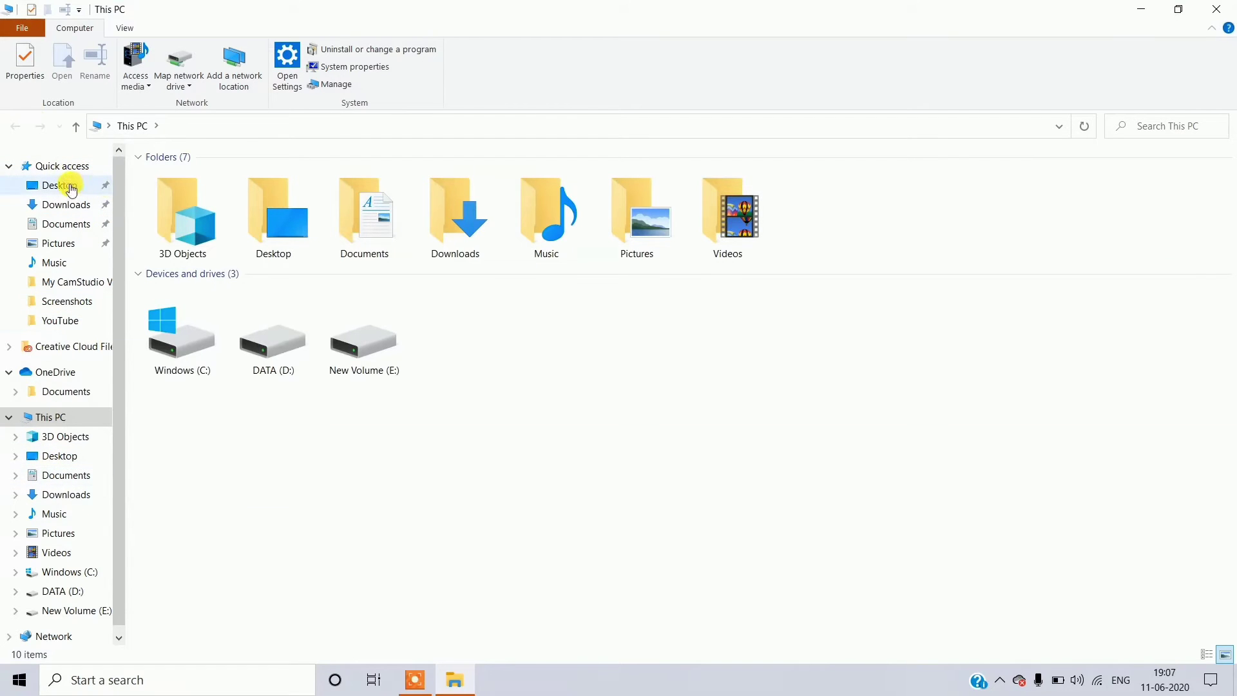
{"action": "left_click", "coordinate": [72, 223]}
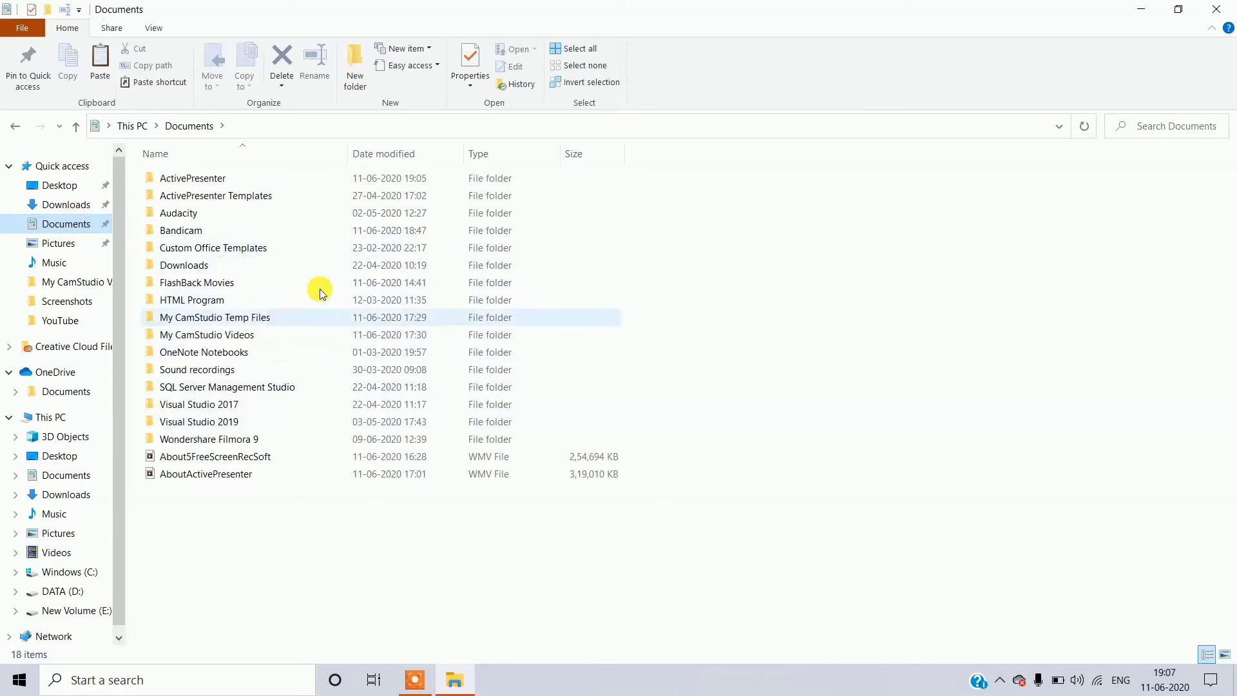
{"action": "left_click", "coordinate": [317, 362]}
{"action": "double_click", "coordinate": [318, 362]}
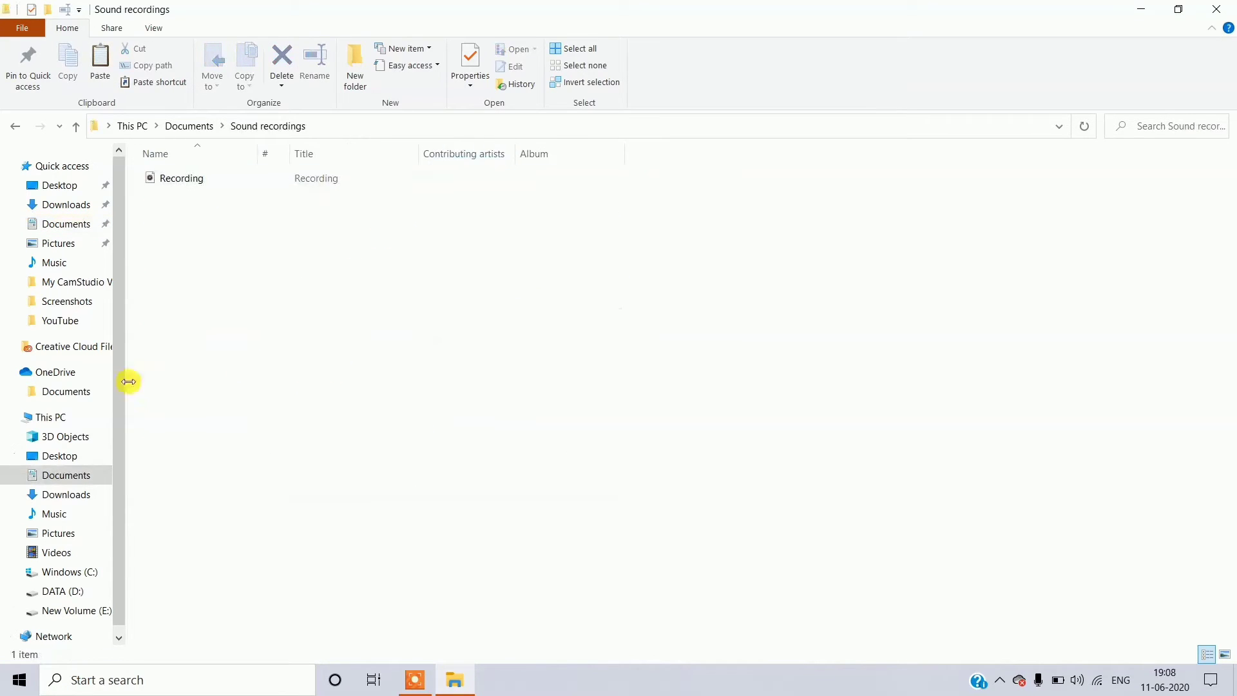
Step: Browse the contents of the Program Files (x86) folder on the Windows (C:) drive
{"action": "left_click", "coordinate": [72, 572]}
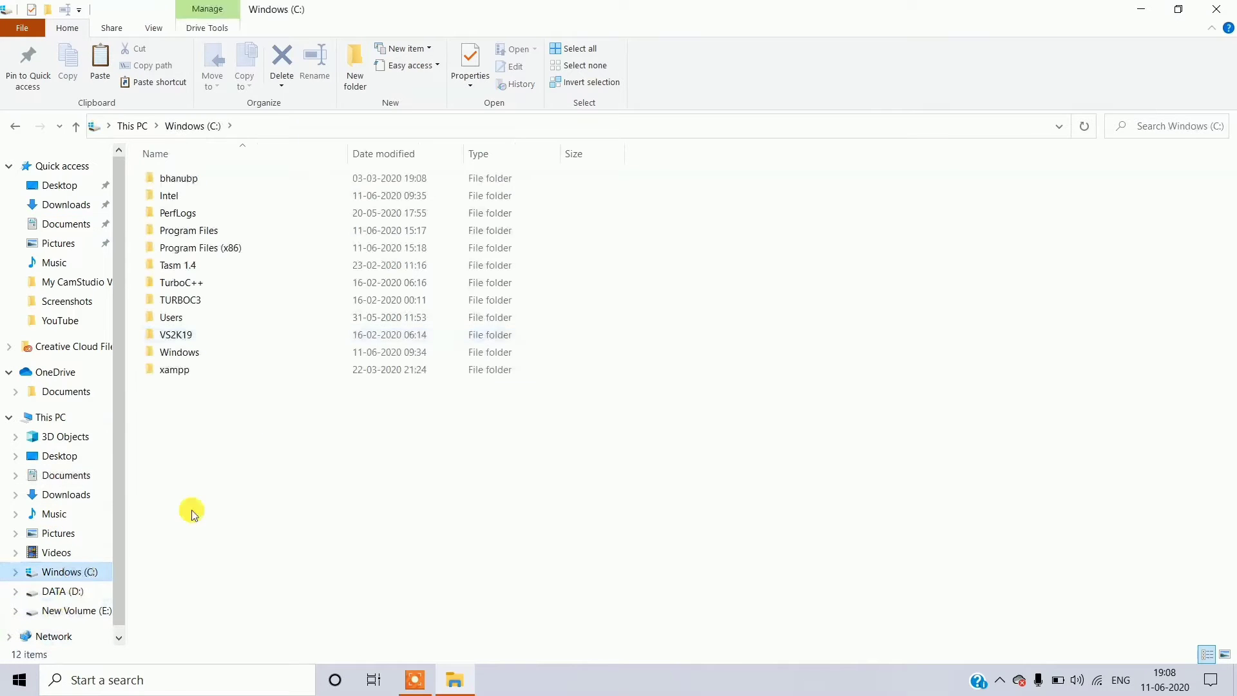
{"action": "left_click", "coordinate": [371, 247]}
{"action": "double_click", "coordinate": [371, 247]}
{"action": "scroll", "coordinate": [354, 304], "scroll_direction": "down", "scroll_amount": 7}
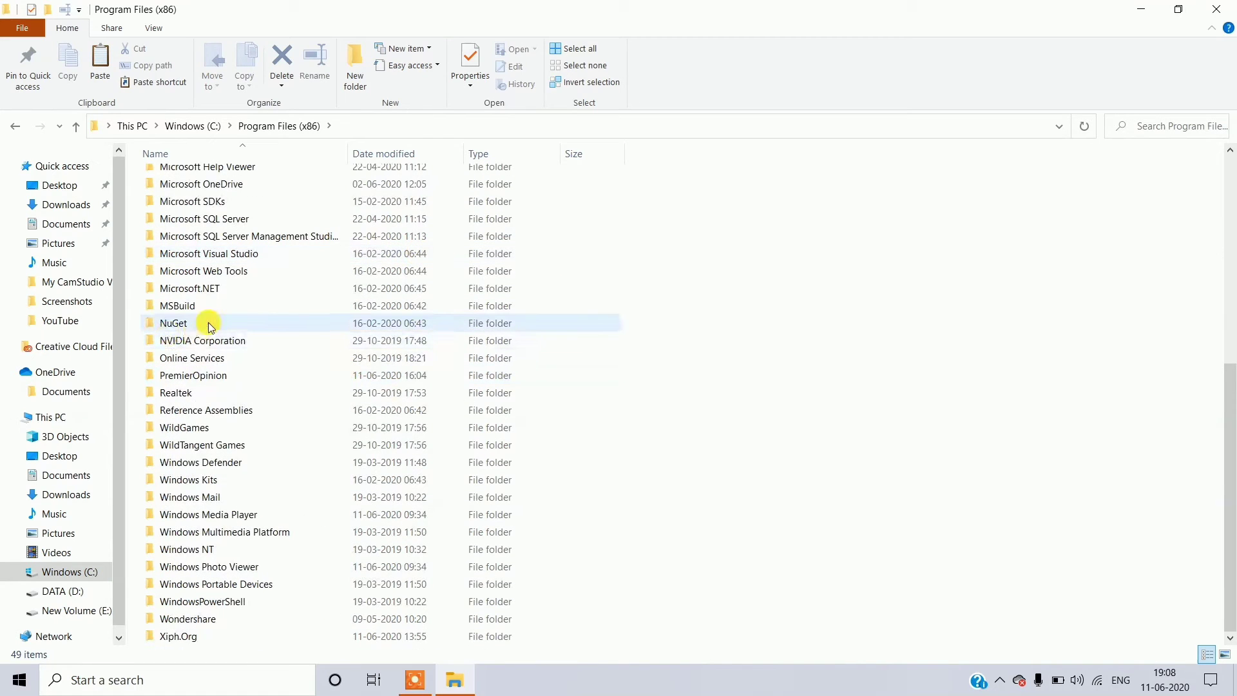
Step: Play the jarico-landscape track from the Music folder and close File Explorer
{"action": "left_click", "coordinate": [64, 266]}
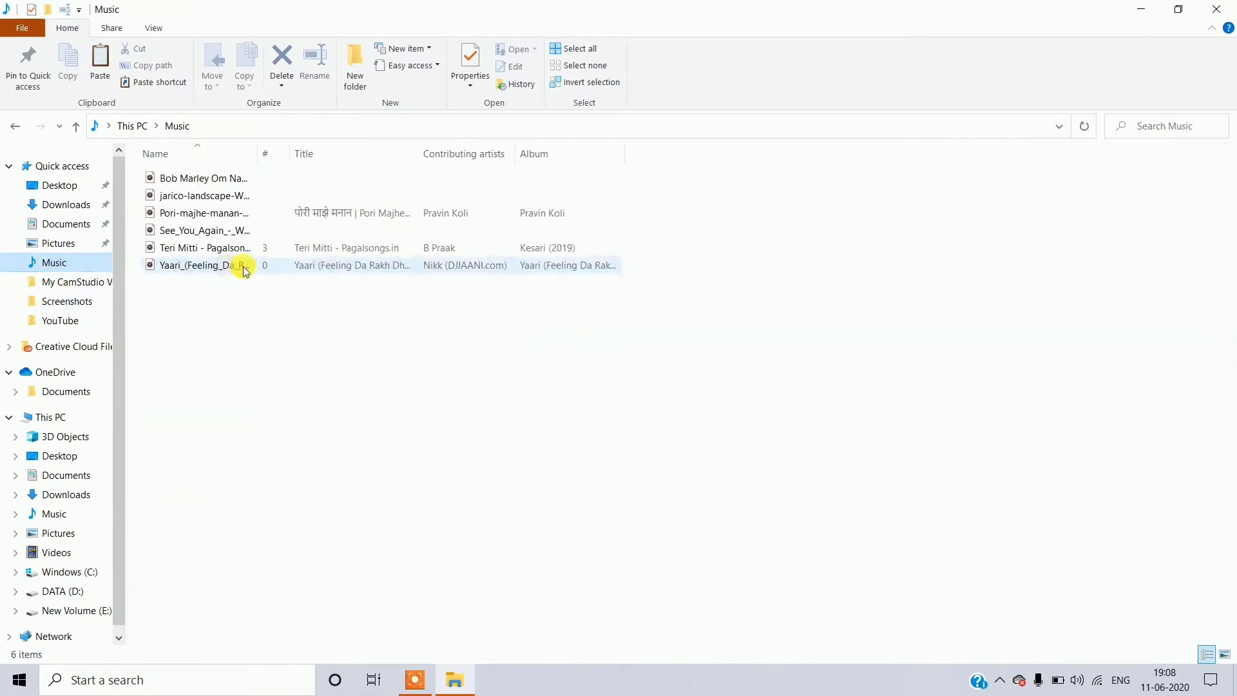
{"action": "left_click", "coordinate": [326, 191]}
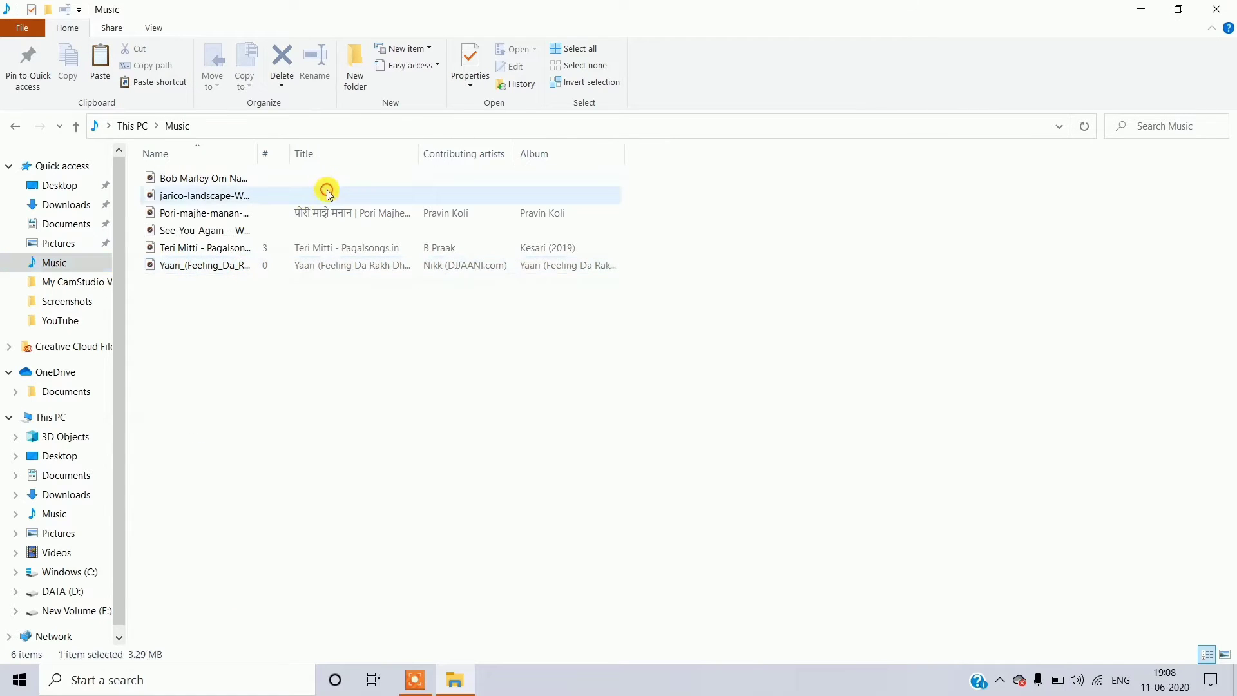
{"action": "double_click", "coordinate": [327, 190]}
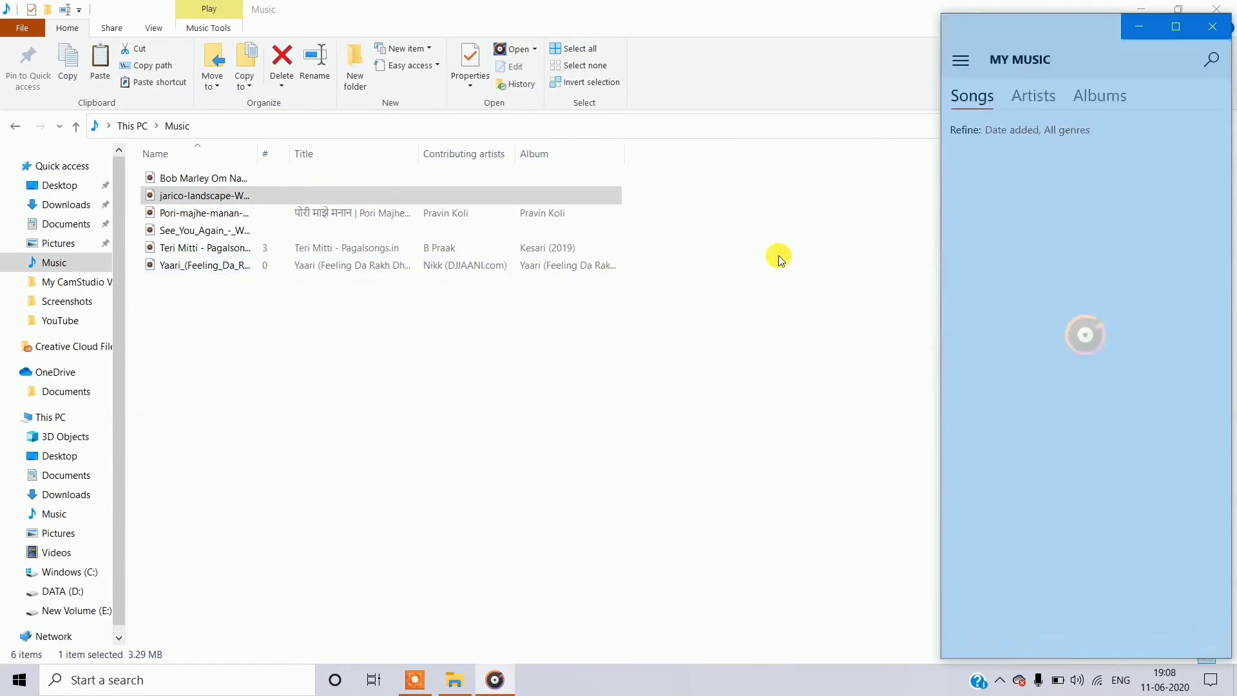
{"action": "left_click", "coordinate": [1218, 6]}
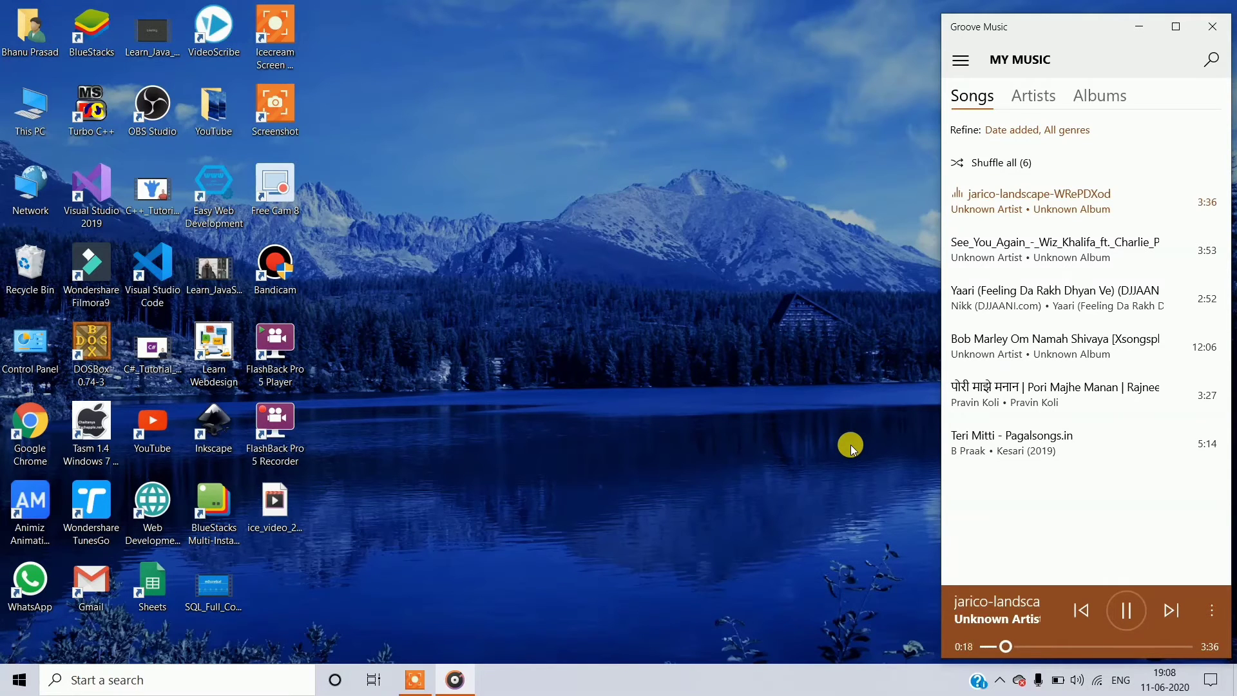
Step: Bring back the recorder's control panel from the hidden tray icons, and pause and resume the recording
{"action": "left_click", "coordinate": [1000, 681]}
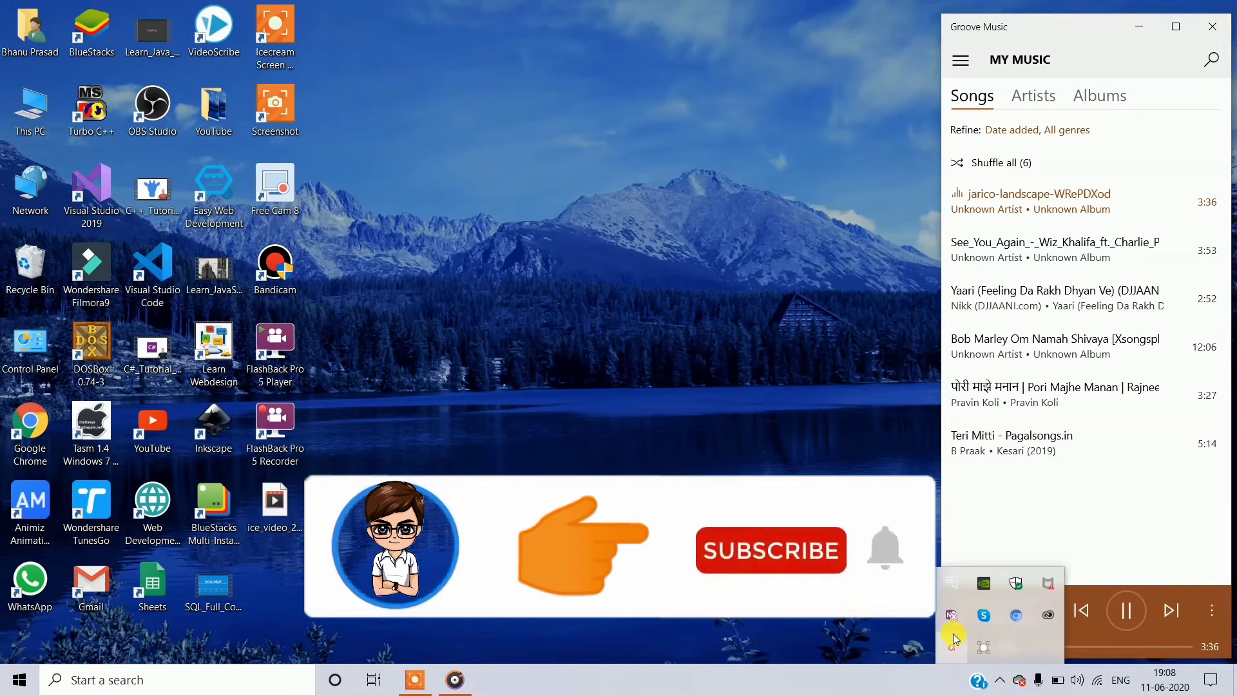
{"action": "left_click", "coordinate": [984, 643]}
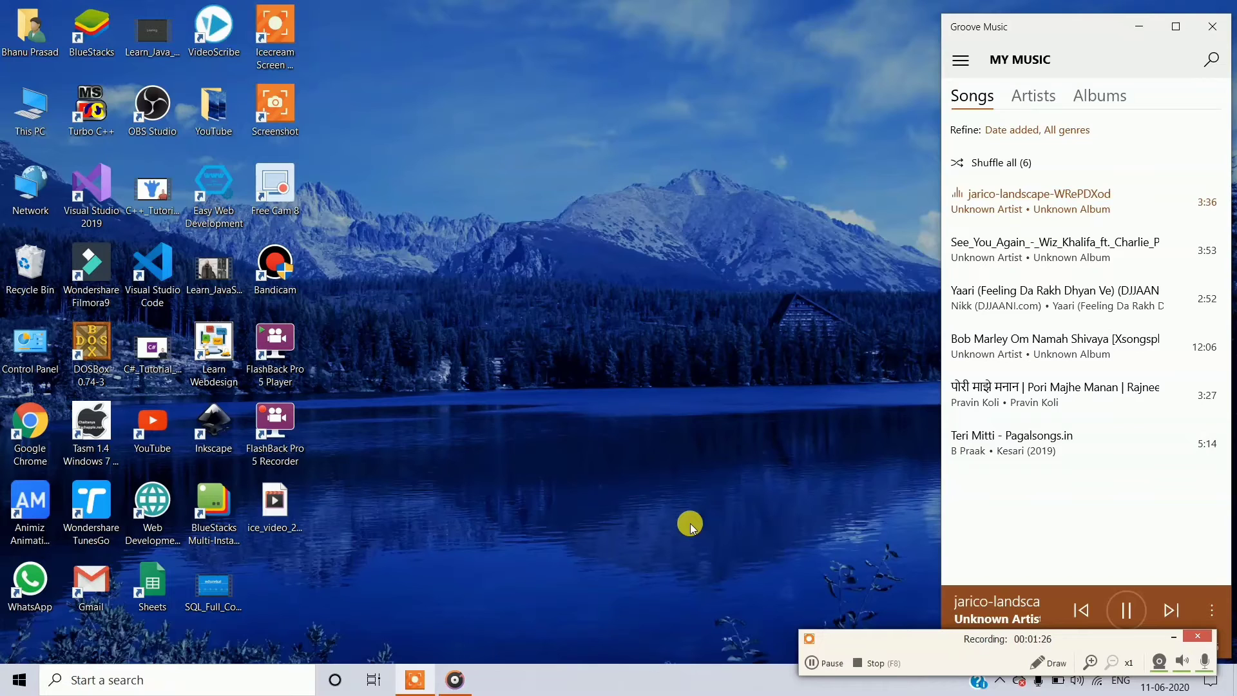
{"action": "key", "text": "F7"}
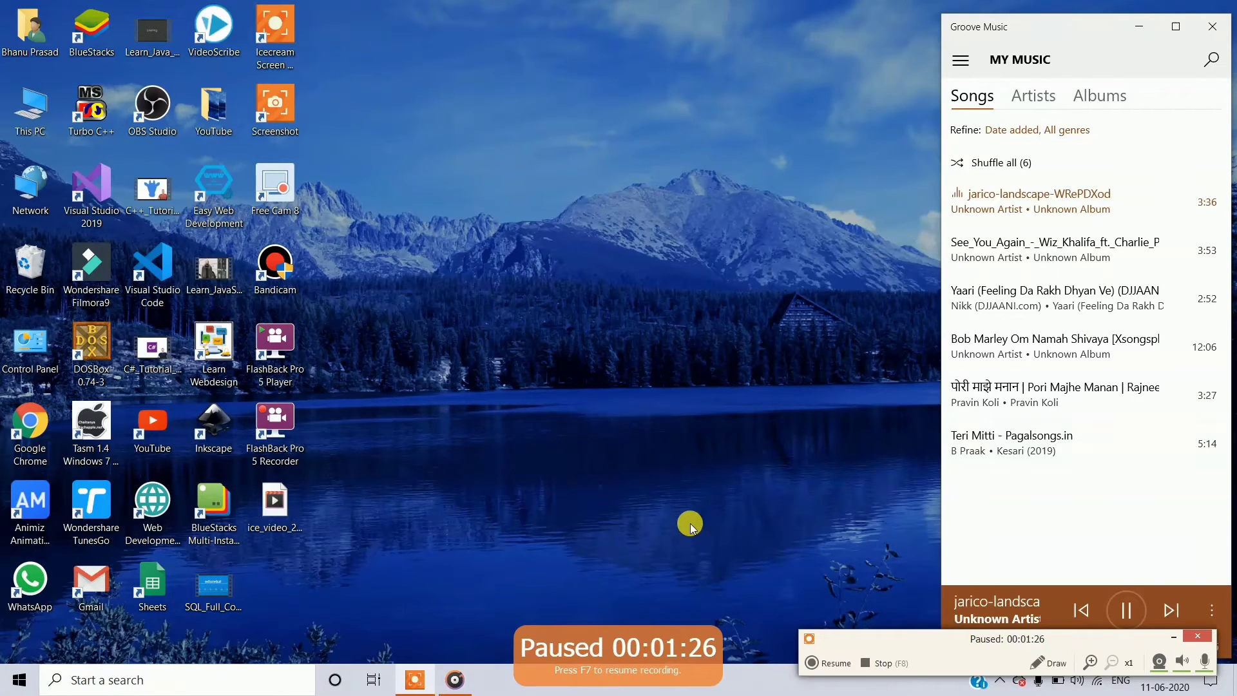
{"action": "key", "text": "F7"}
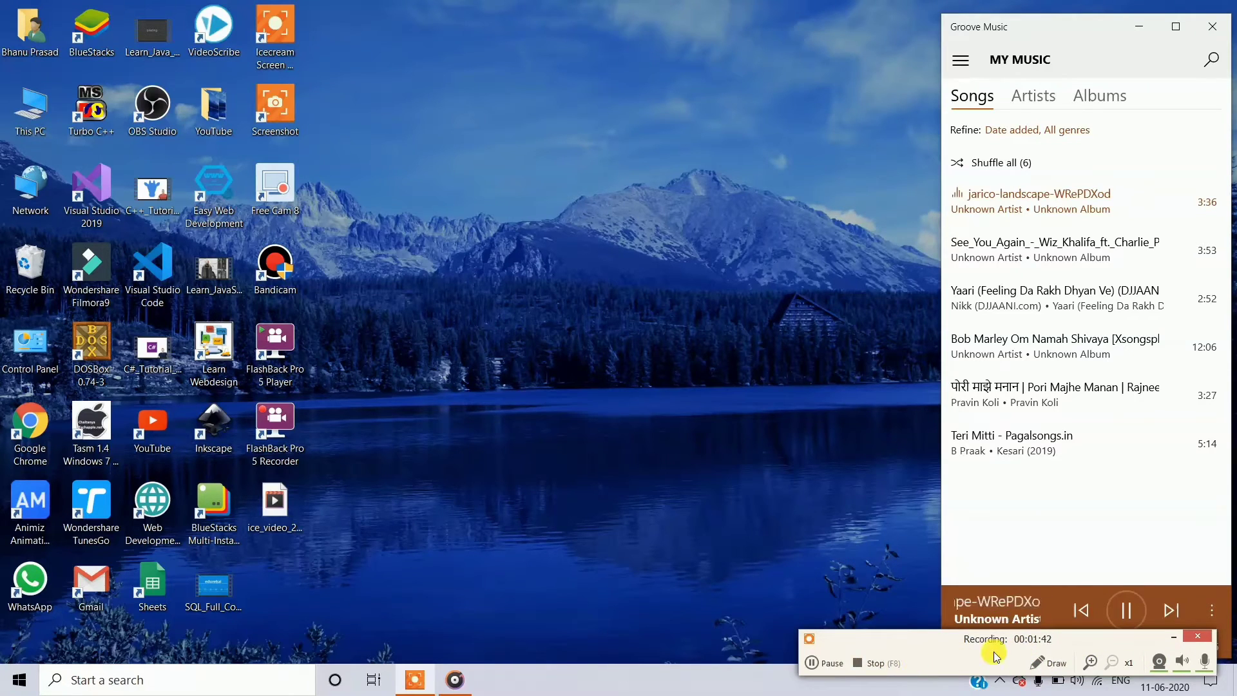
Step: Stop the recording, close Groove Music, and save the video under the filename IcecreamTUT
{"action": "key", "text": "F8"}
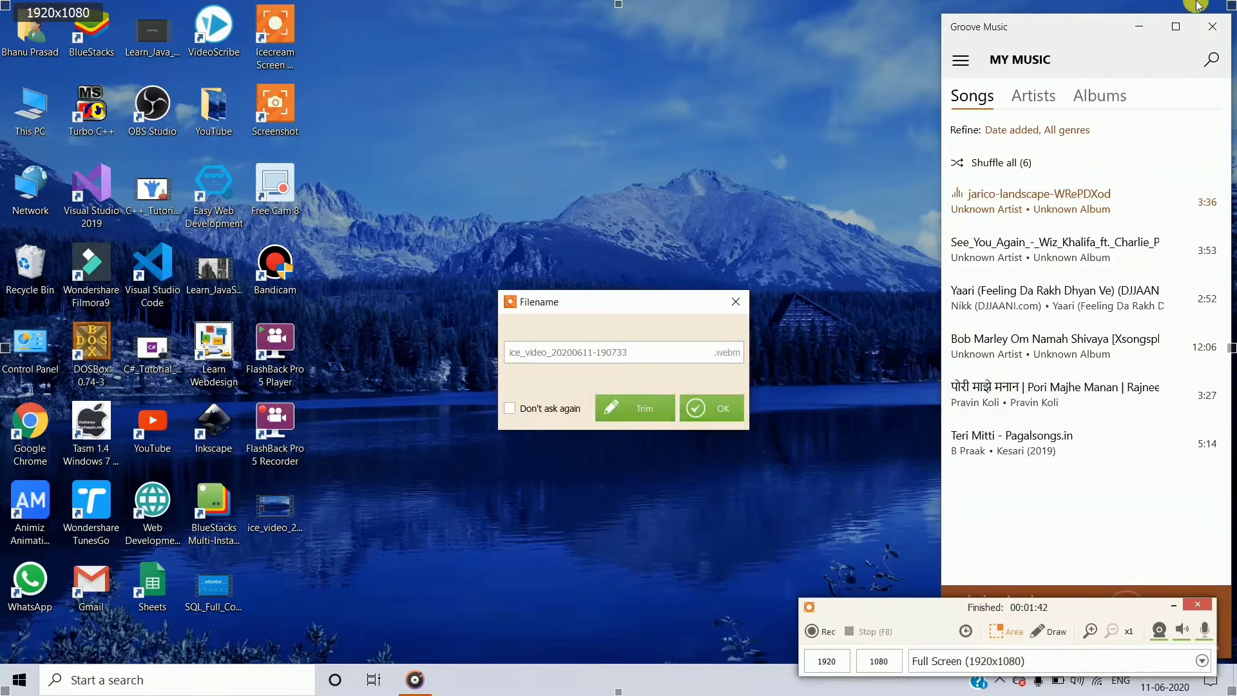
{"action": "left_click", "coordinate": [1213, 24]}
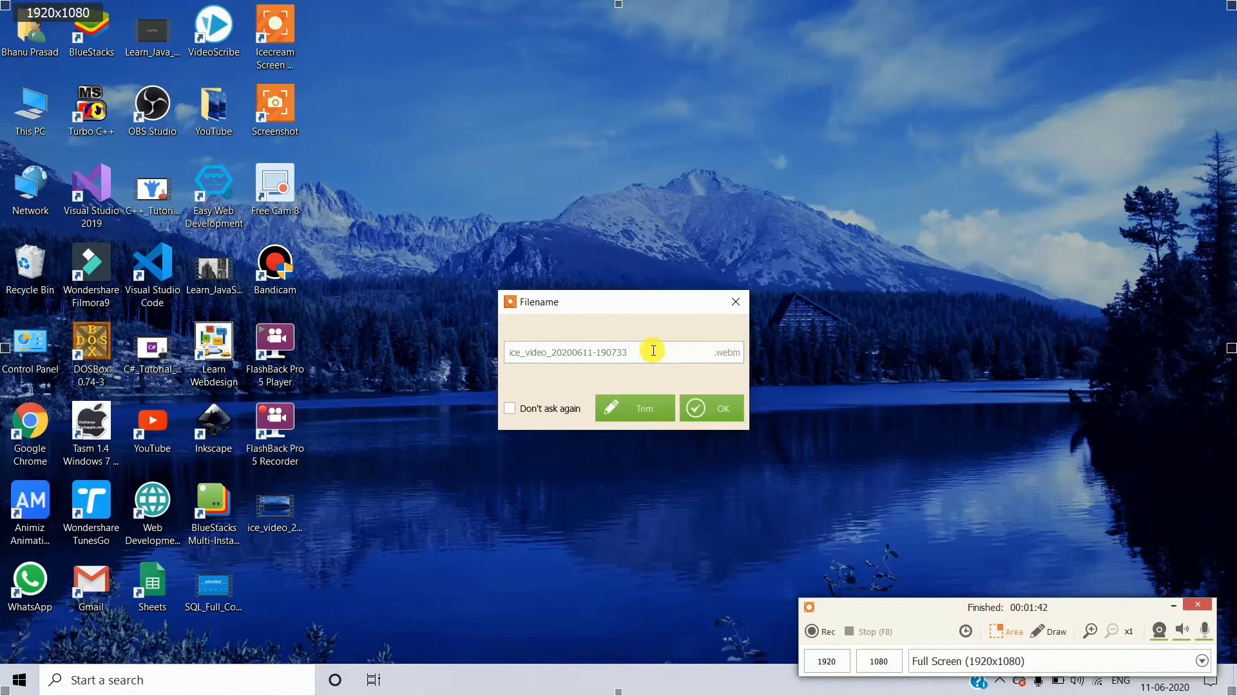
{"action": "type", "text": "IcecreamTUT"}
{"action": "left_click", "coordinate": [708, 407]}
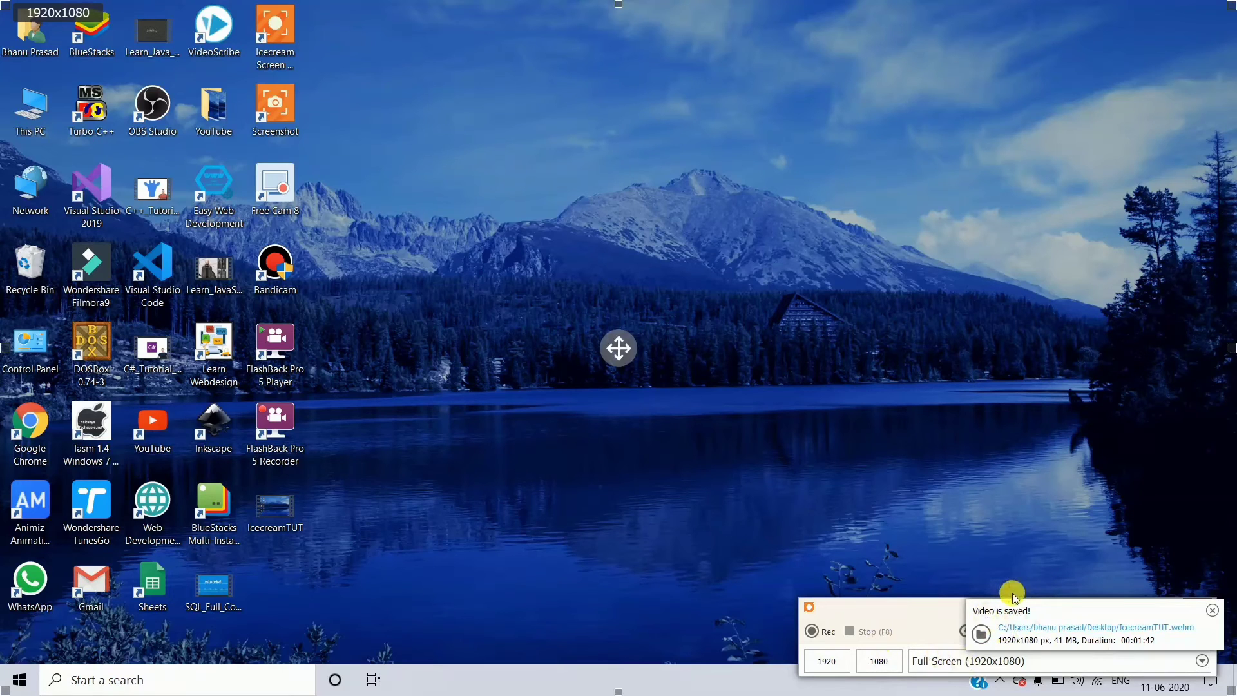
Step: Play the saved IcecreamTUT video from its folder, skim through the footage, and close the player
{"action": "left_click", "coordinate": [1075, 630]}
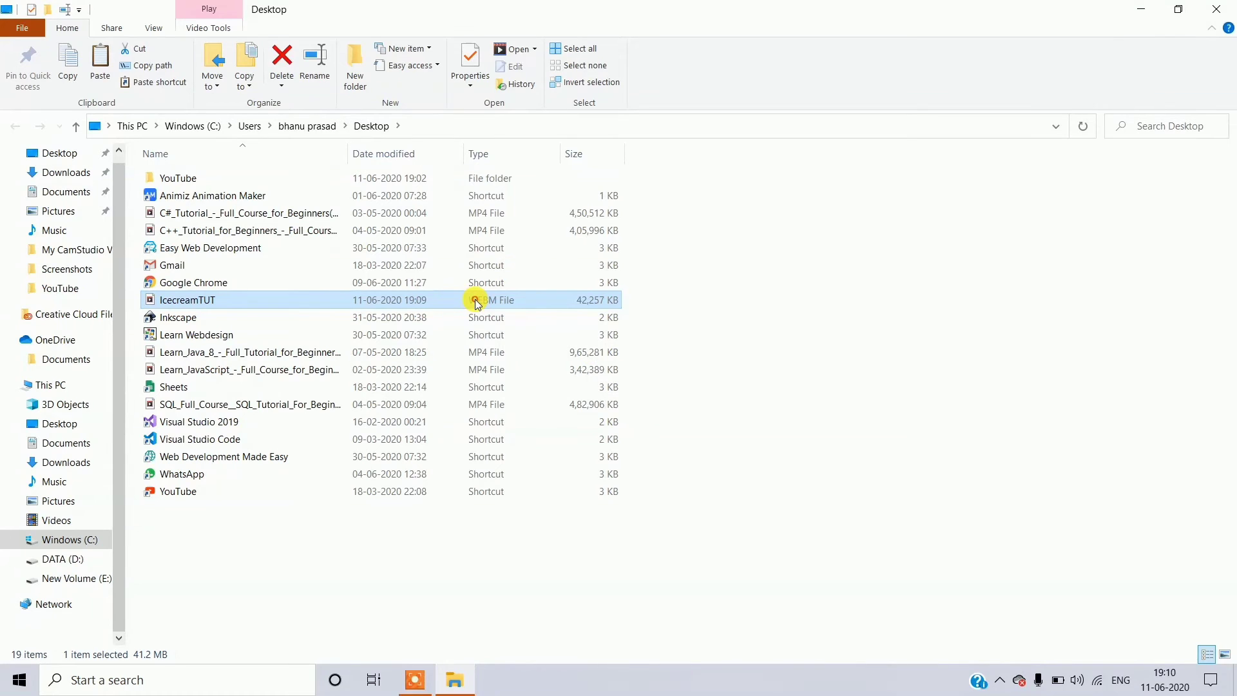
{"action": "double_click", "coordinate": [470, 301]}
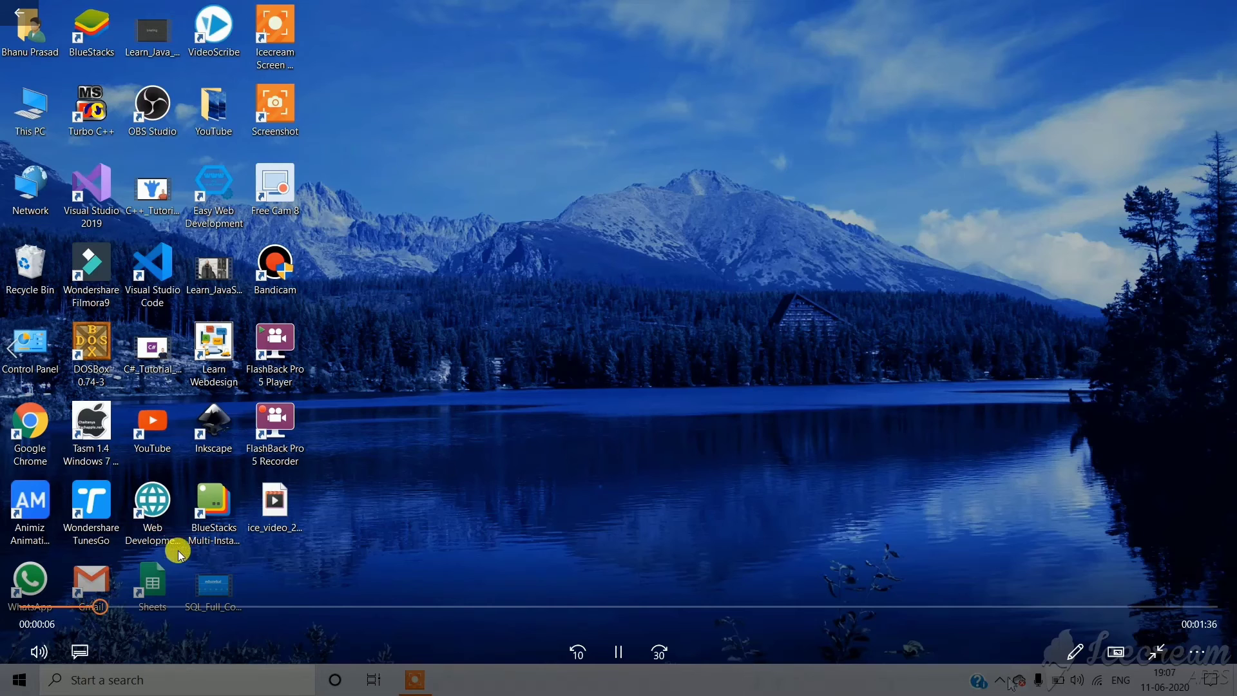
{"action": "left_click", "coordinate": [154, 609]}
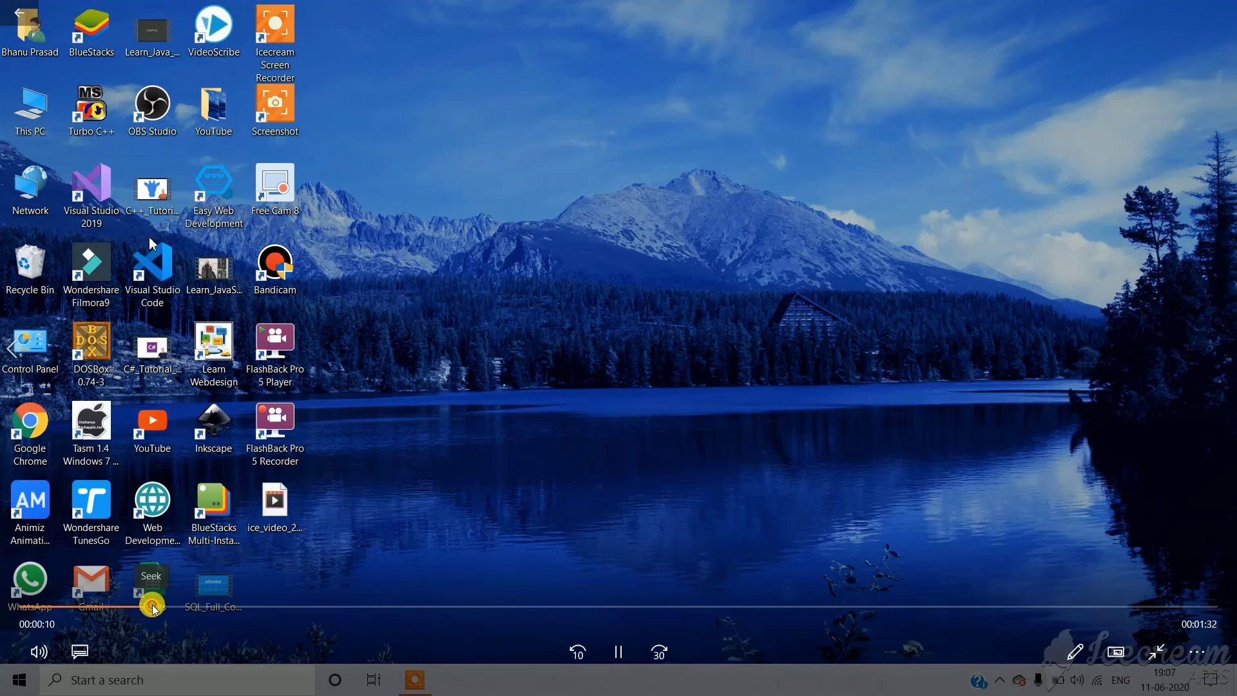
{"action": "left_click", "coordinate": [210, 607]}
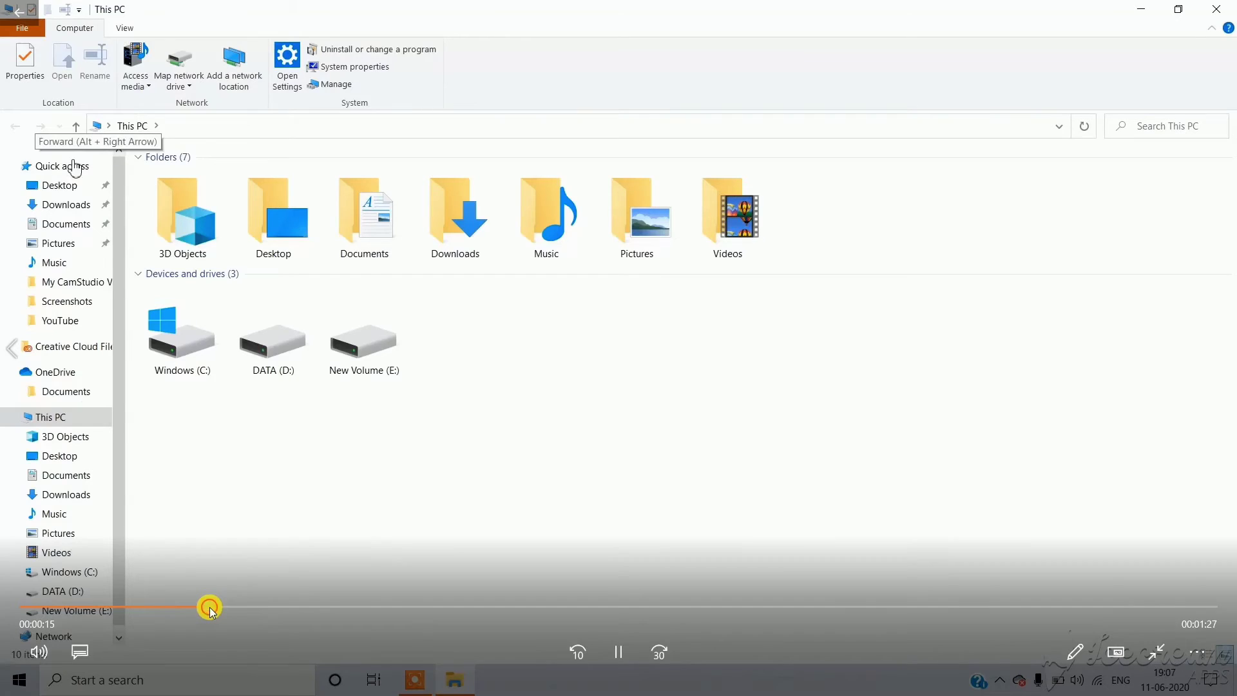
{"action": "left_click", "coordinate": [261, 607]}
{"action": "left_click", "coordinate": [317, 605]}
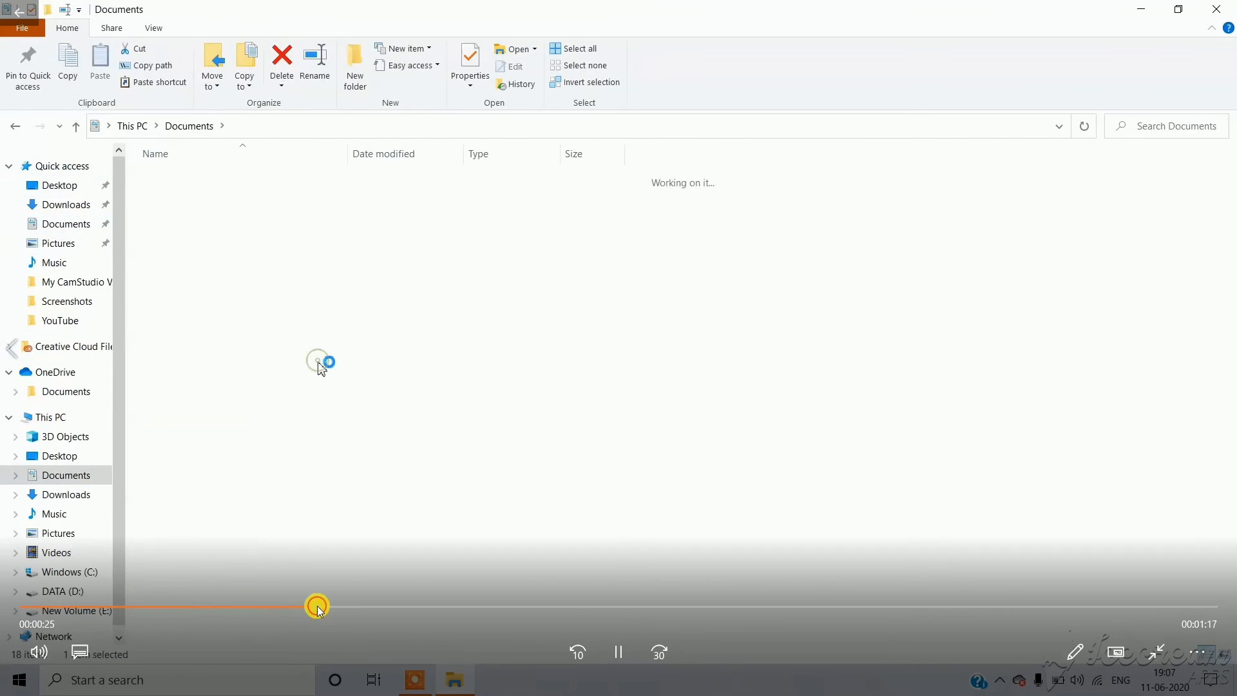
{"action": "left_click", "coordinate": [384, 605]}
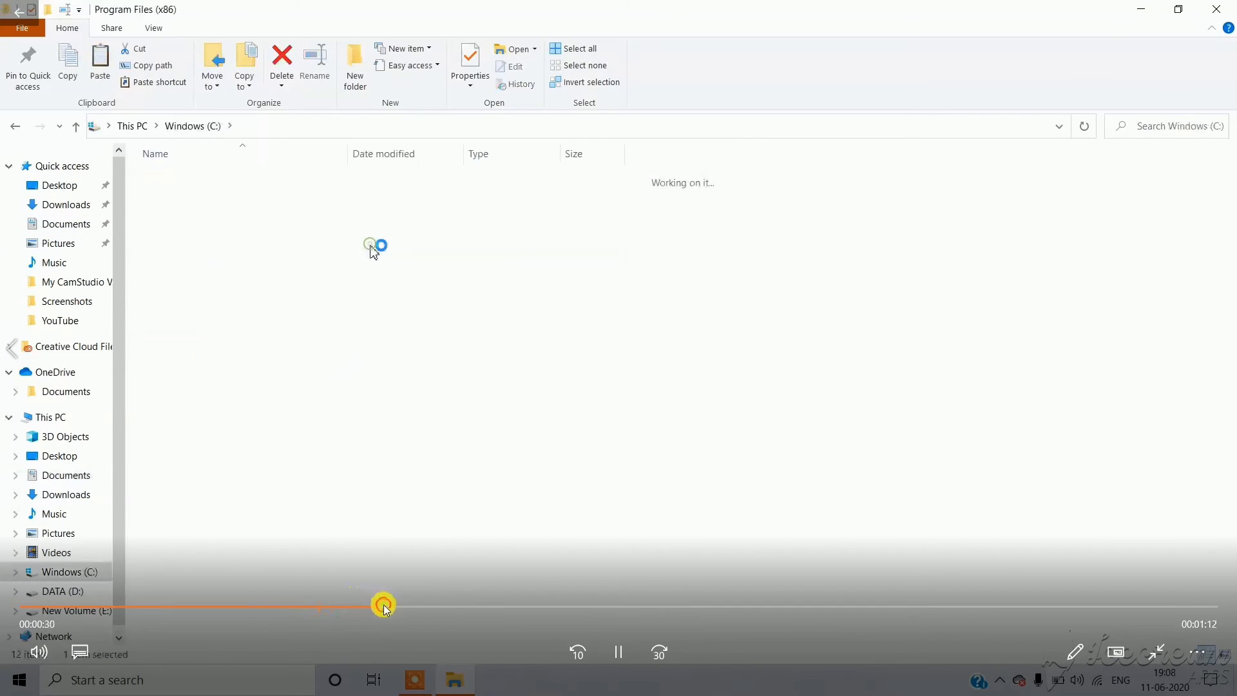
{"action": "left_click", "coordinate": [474, 613]}
{"action": "left_click", "coordinate": [621, 604]}
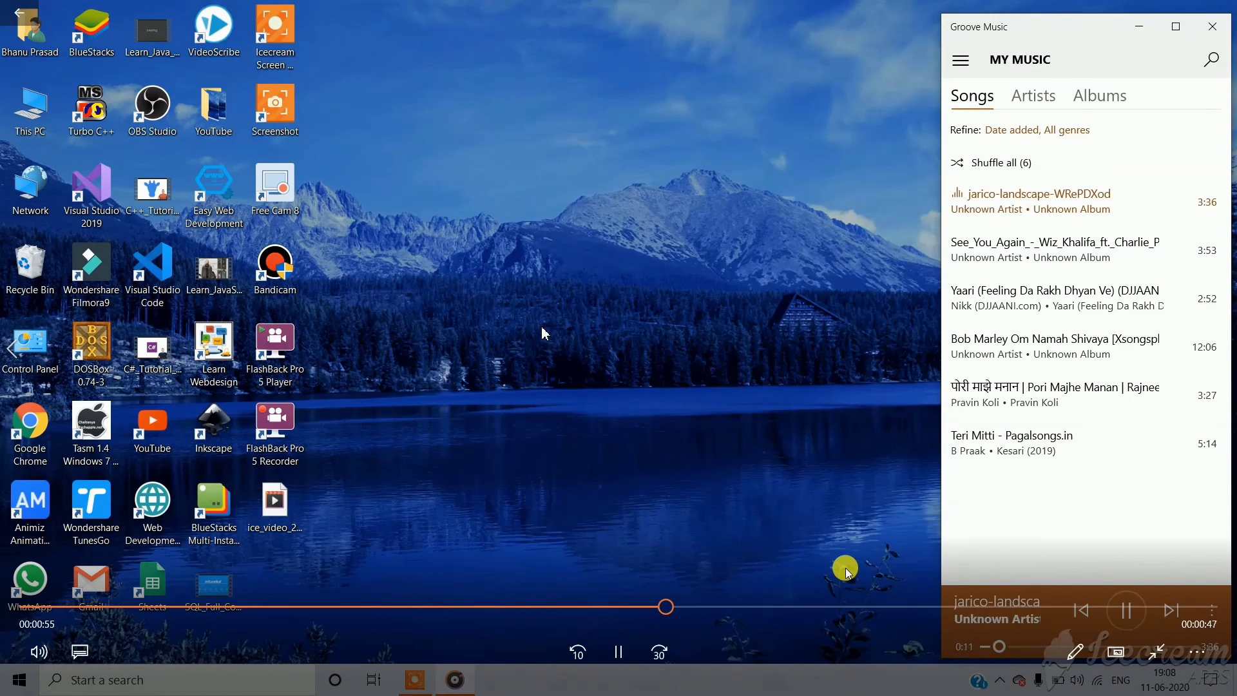
{"action": "left_click", "coordinate": [908, 607]}
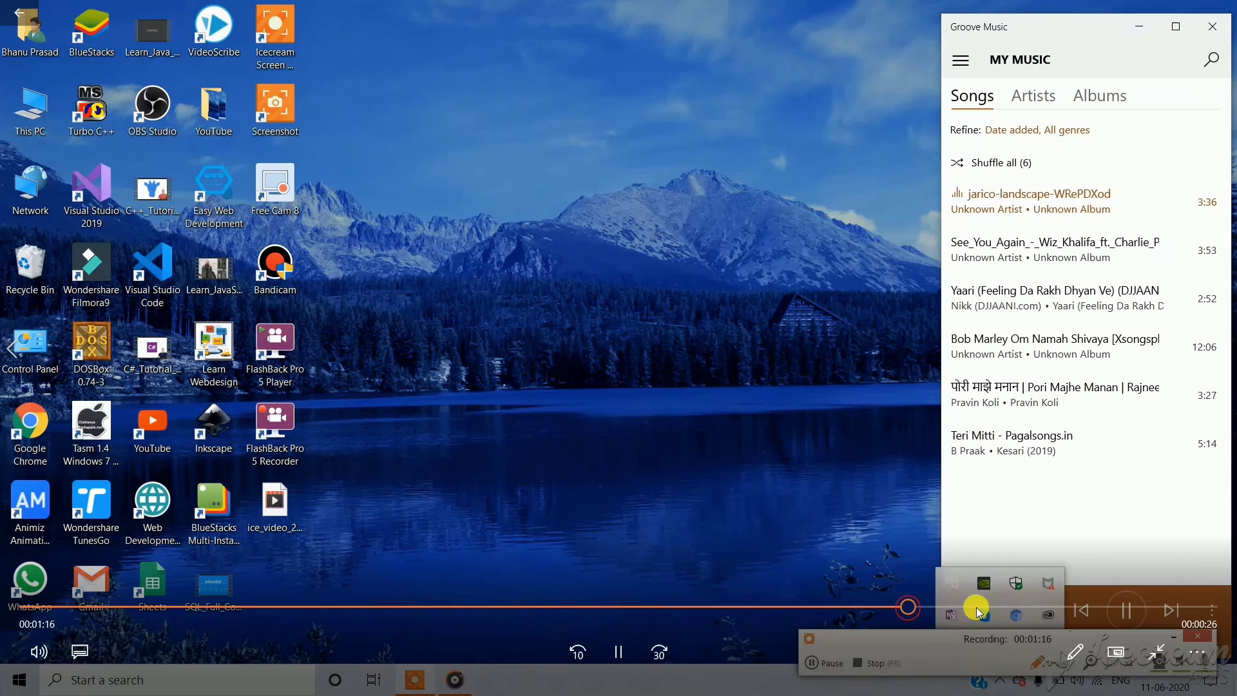
{"action": "left_click", "coordinate": [1003, 606]}
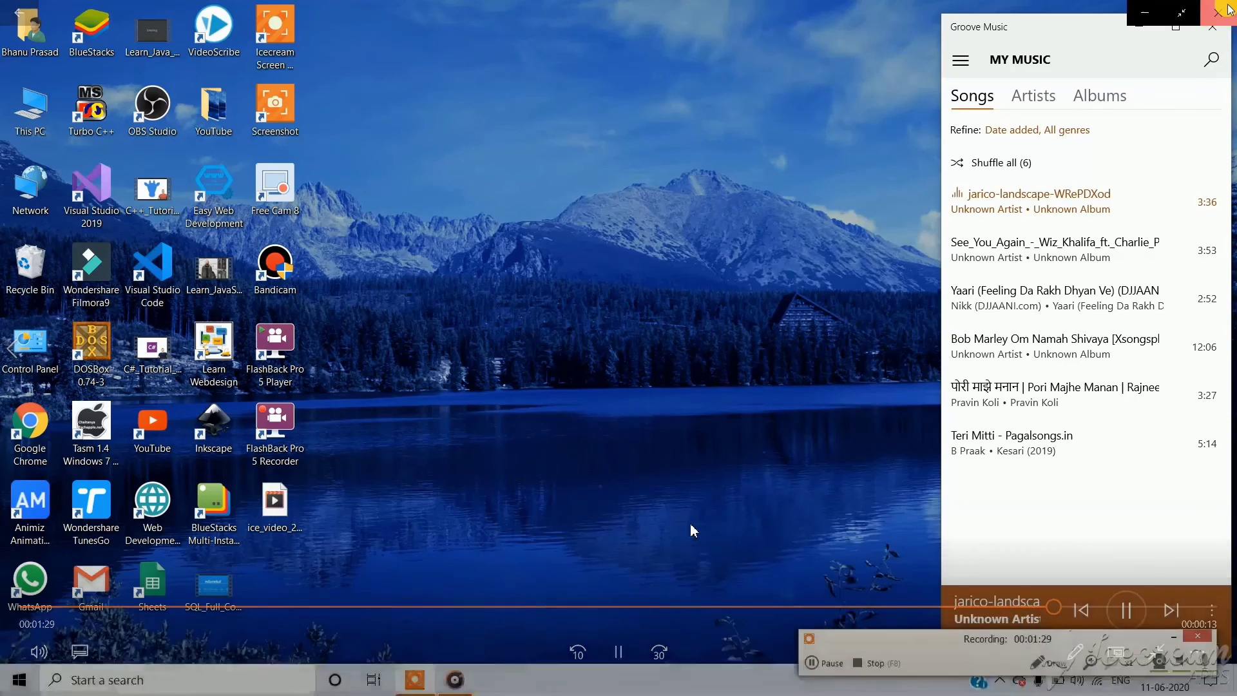
{"action": "left_click", "coordinate": [1221, 8]}
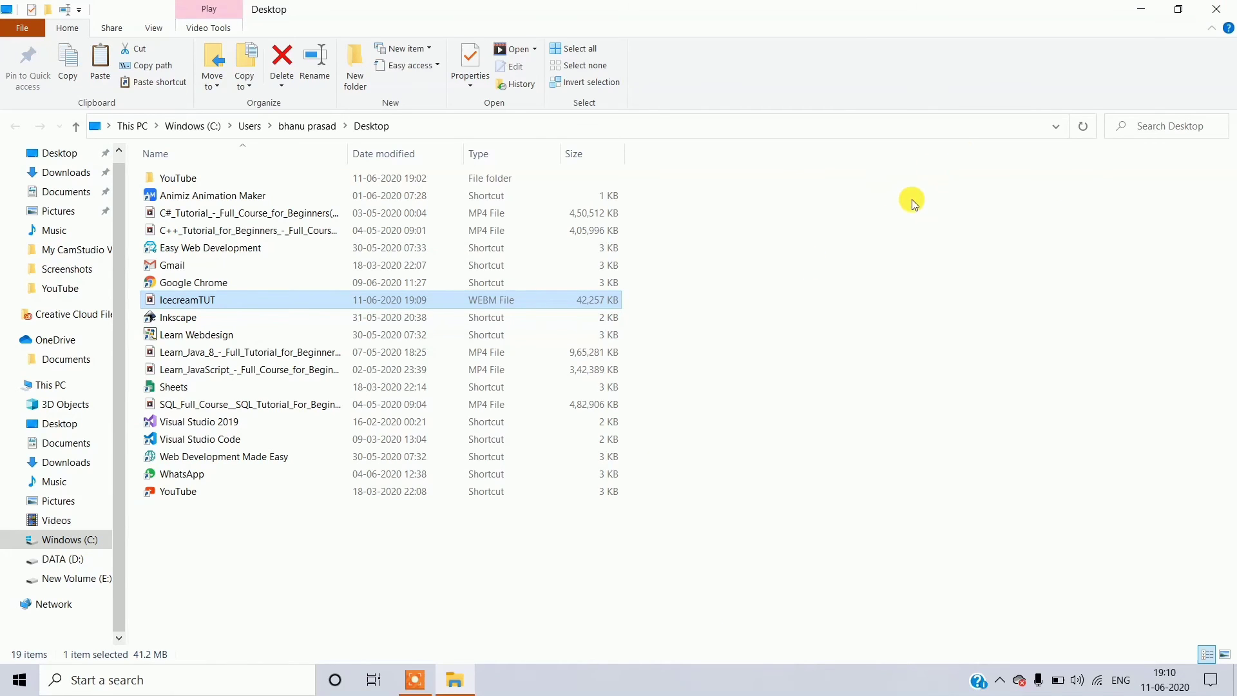